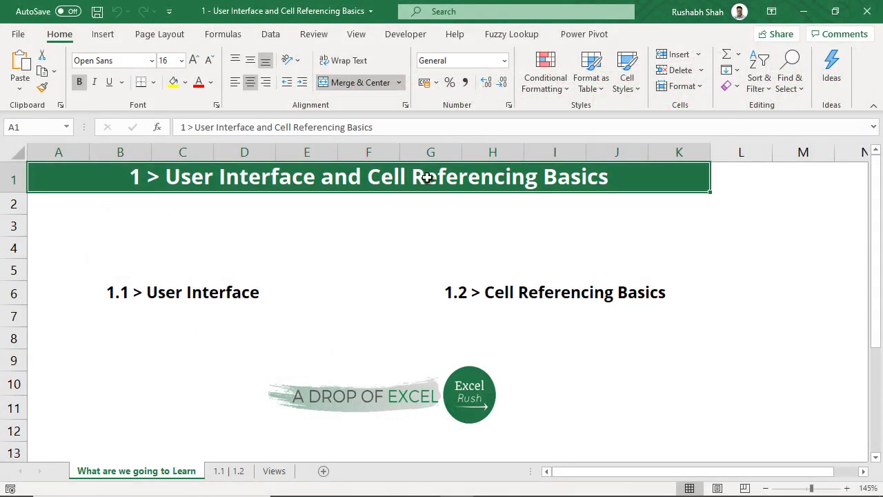
Step: On the "1.1 | 1.2" sheet, look over the Insert, Page Layout, Formulas and Data commands, ending on the Home commands
click(229, 472)
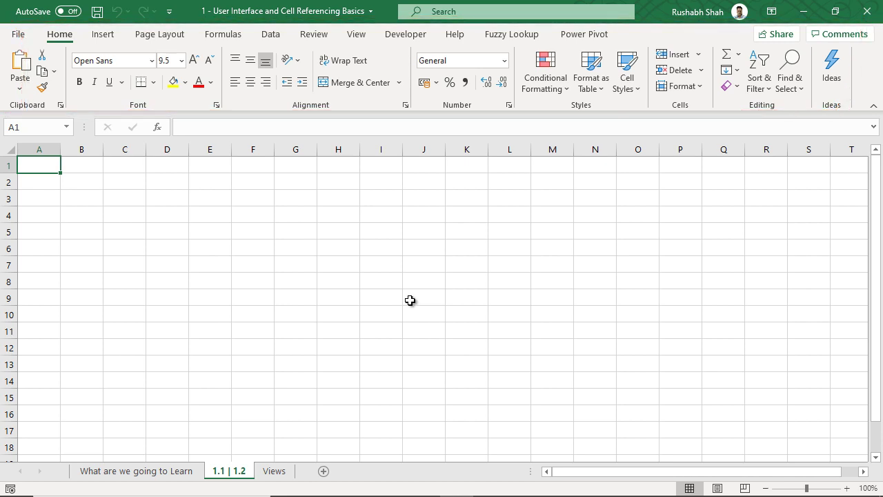
click(107, 34)
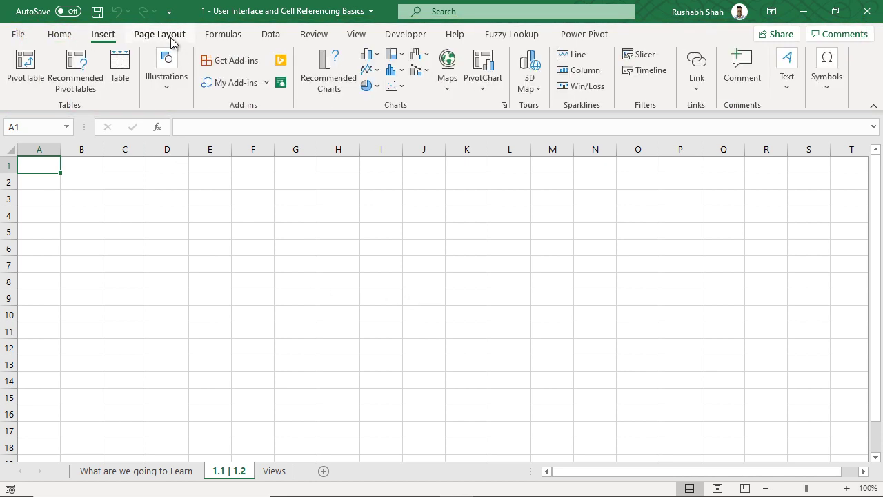
click(172, 40)
click(221, 38)
click(271, 37)
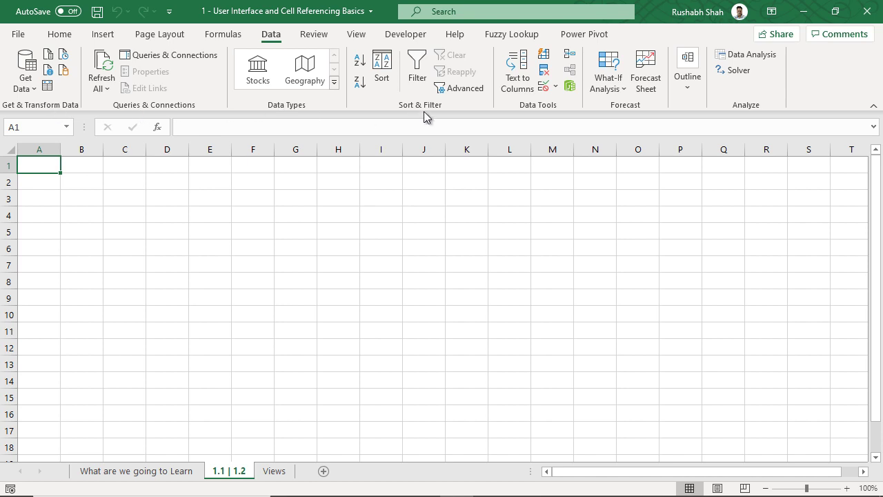
click(71, 38)
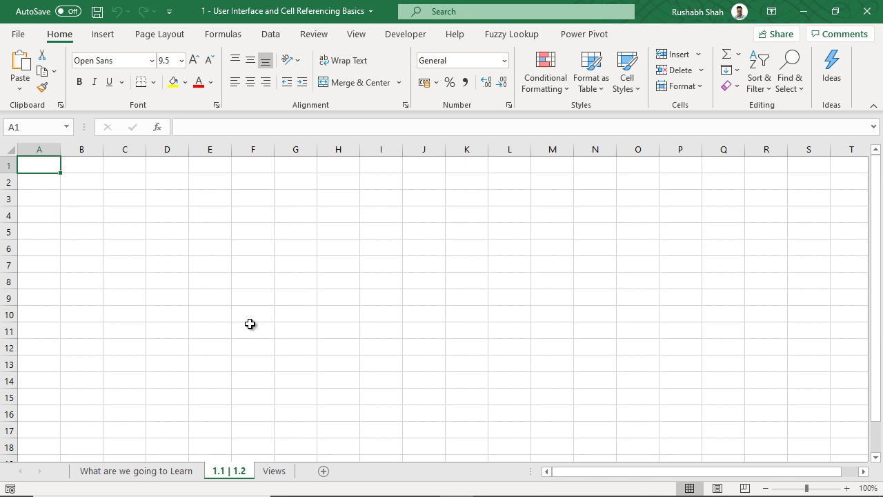
Step: Select row 7, column F, cell A1 and cell G5 in turn to show how rows, columns and cells are addressed
click(8, 265)
click(253, 151)
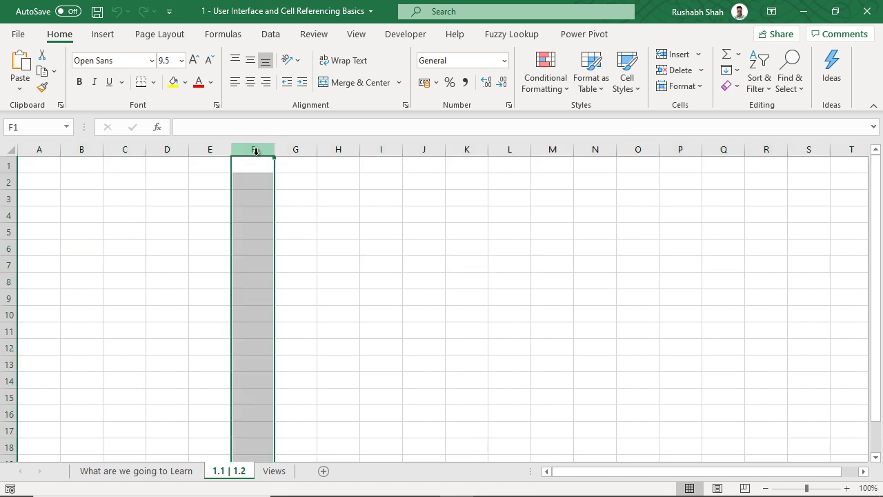
click(49, 168)
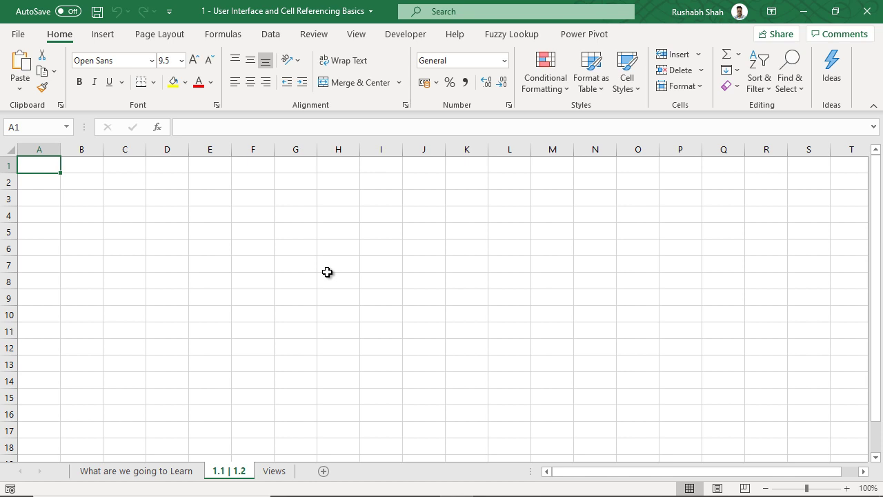
click(290, 233)
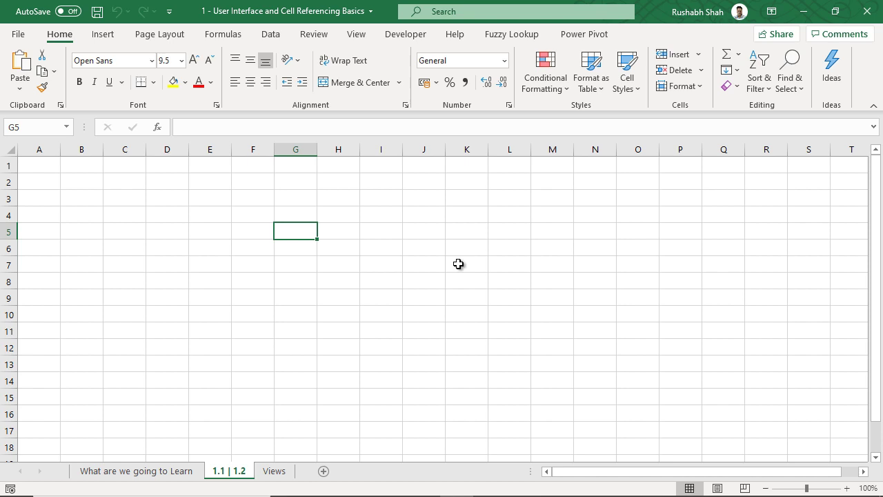
Step: Look through the workbook's sheets, ending on the "Views" sheet
click(195, 473)
click(246, 475)
click(271, 473)
click(233, 475)
click(276, 472)
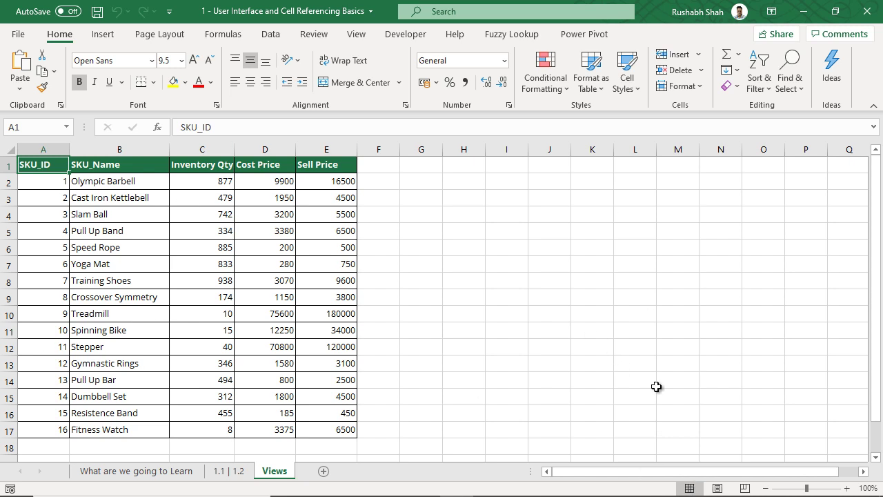
Step: View the inventory table in Page Layout and Page Break Preview, returning to Normal view after each
click(718, 488)
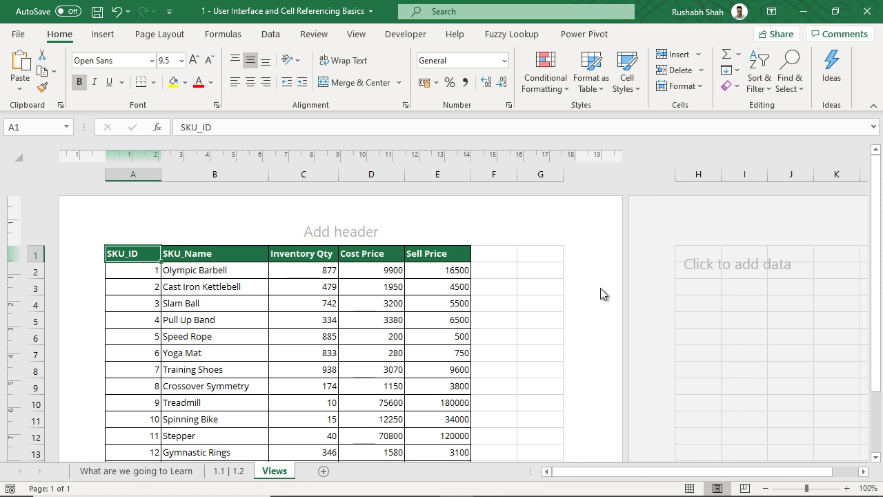
click(689, 489)
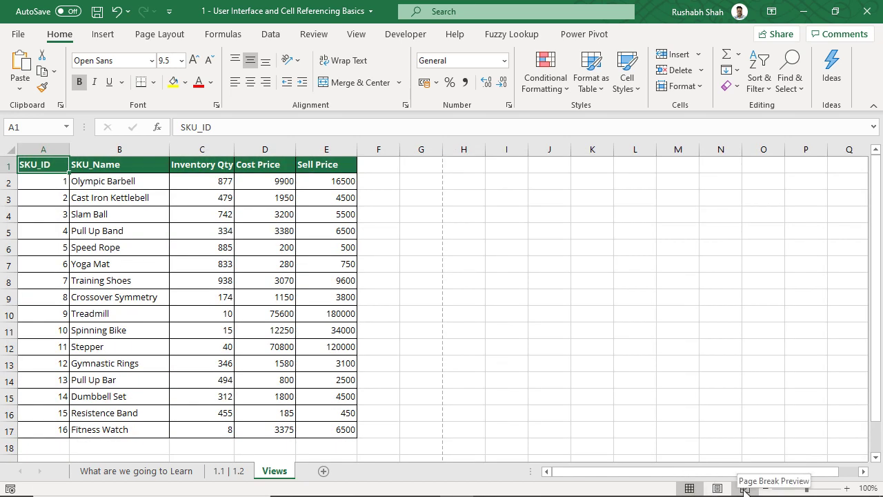
click(745, 488)
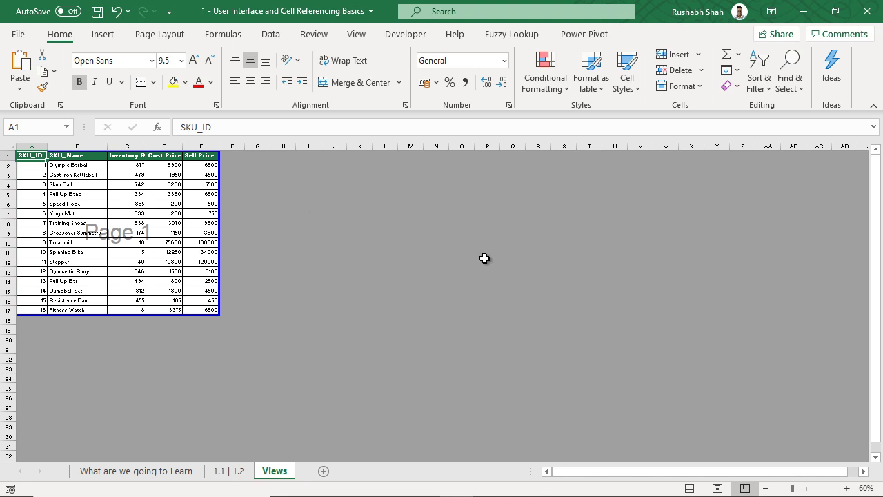
click(689, 488)
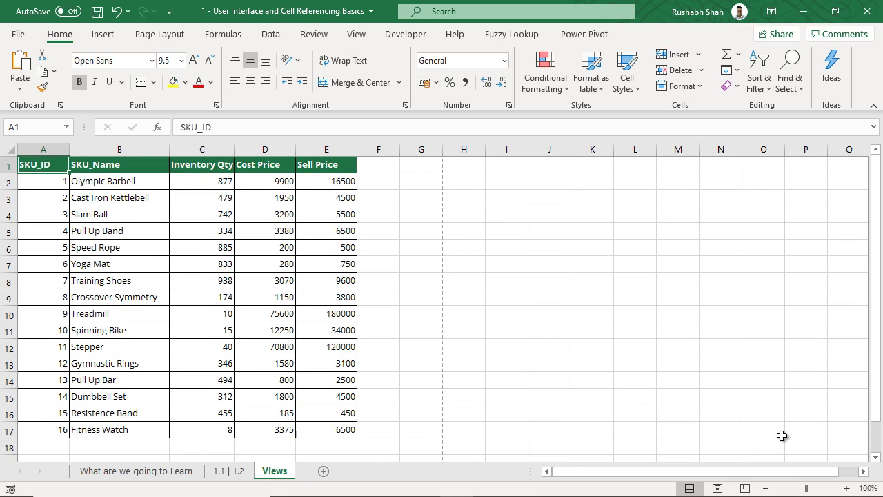
Step: Try the zoom controls while ending at 100%, and review the Zoom magnification options without changing them
click(847, 488)
click(765, 488)
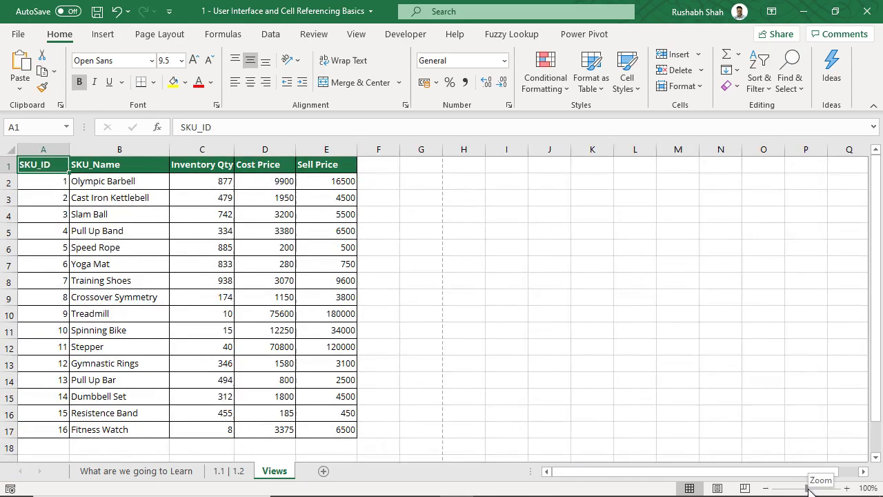
mouse_move(810, 490)
mouse_down()
mouse_move(795, 488)
mouse_move(807, 489)
mouse_up()
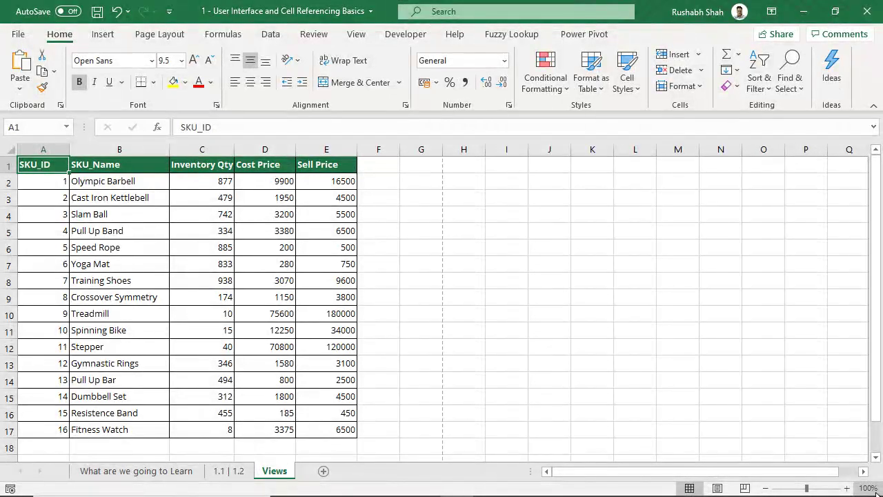
click(874, 489)
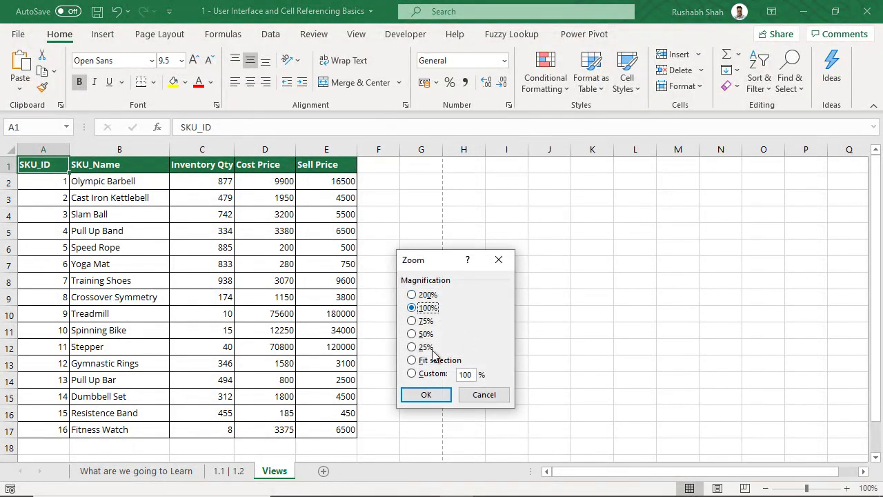
click(491, 399)
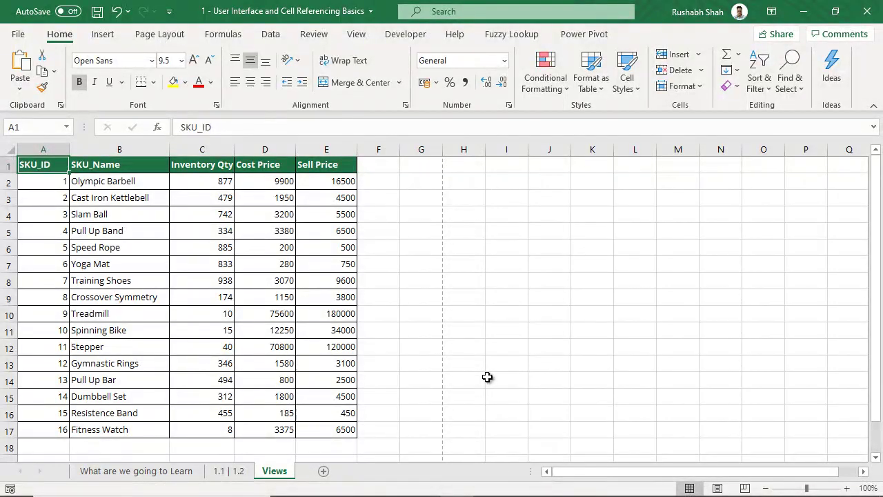
Step: On the "What are we going to Learn" sheet, select the User Interface heading and the Cell Referencing Basics heading in turn
click(164, 471)
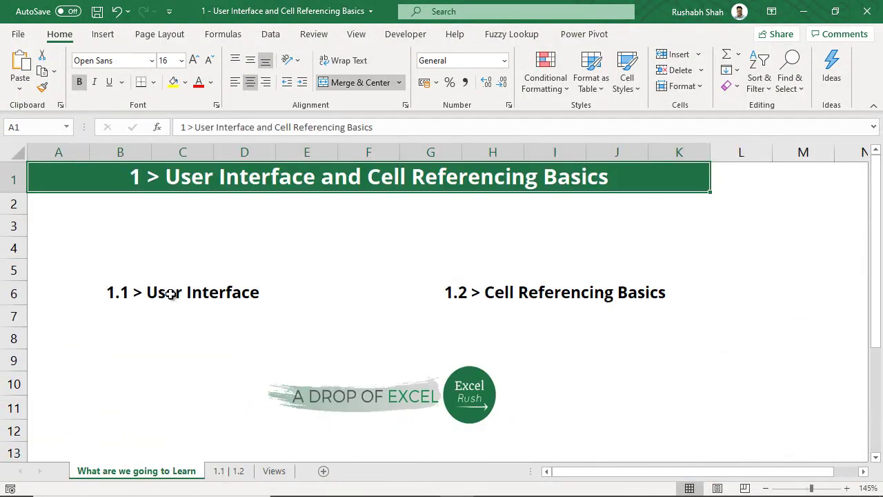
click(160, 292)
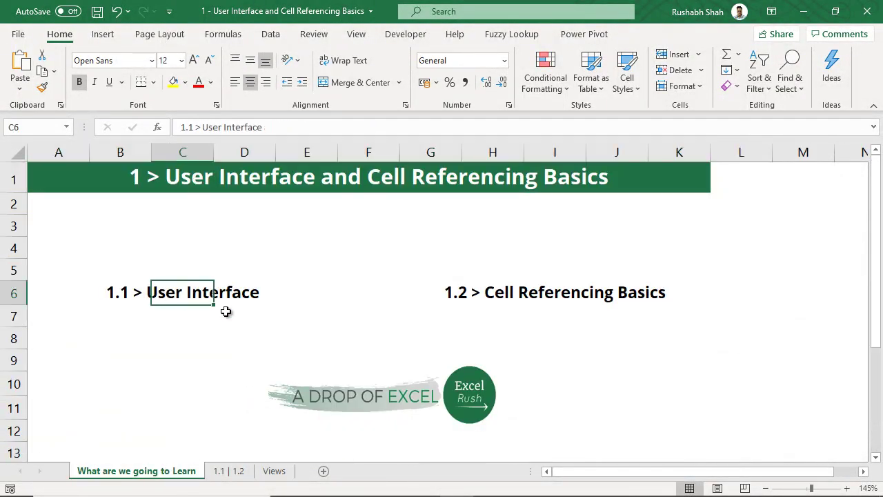
click(554, 295)
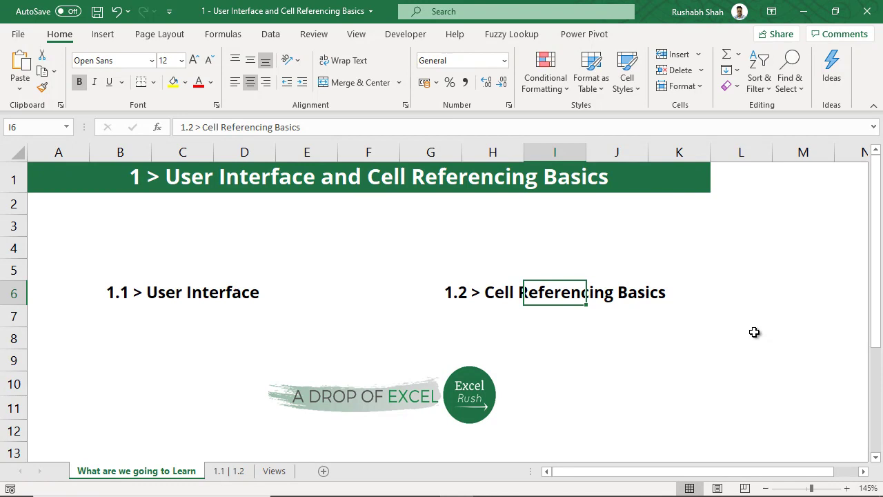
Step: Open the "1.1 | 1.2" sheet, select cell A1 and magnify the grid to 205%
click(227, 472)
click(49, 164)
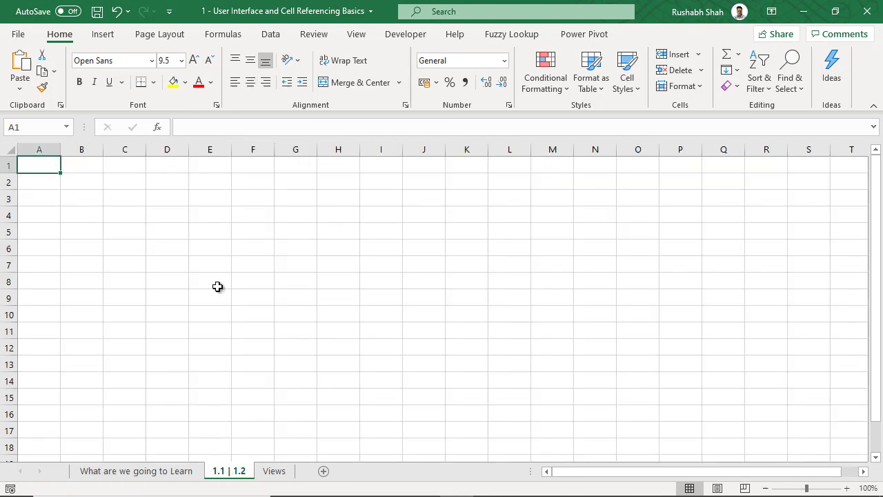
ctrl+scroll(217, 286, up, 7)
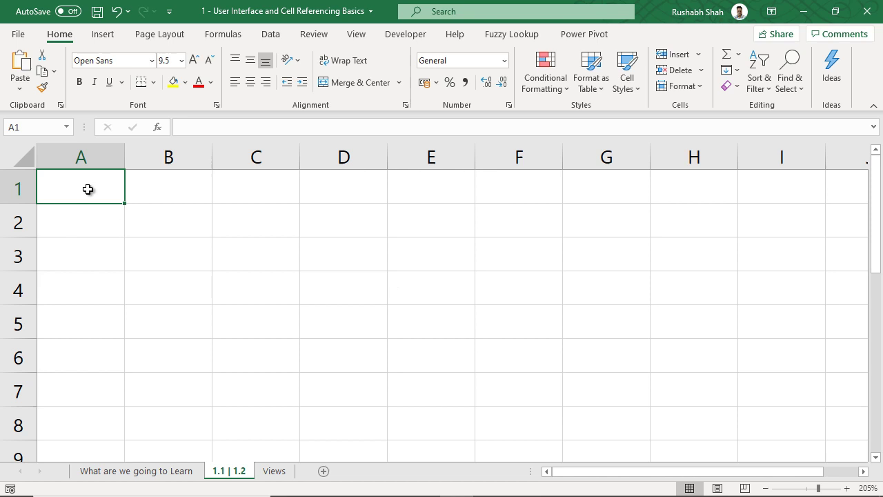
Step: Switch to Notepad and write the note "A1 -> Single cell reference"
key(alt+Tab)
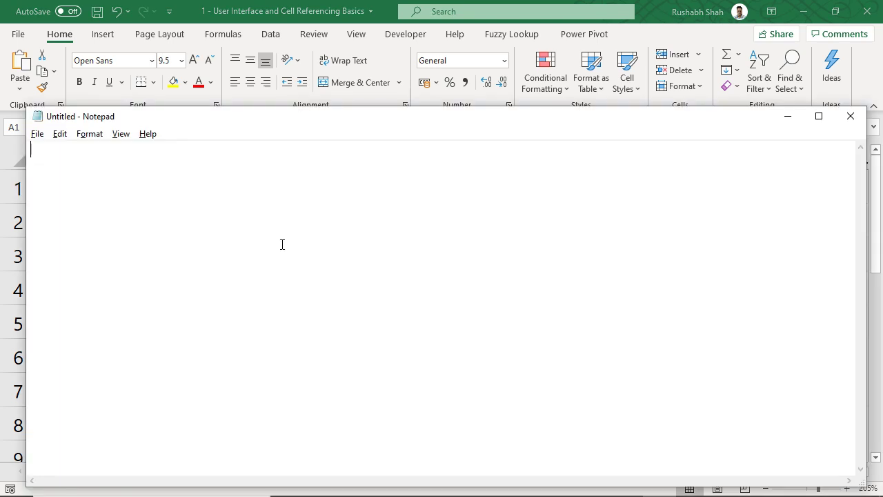
text(A1 -)
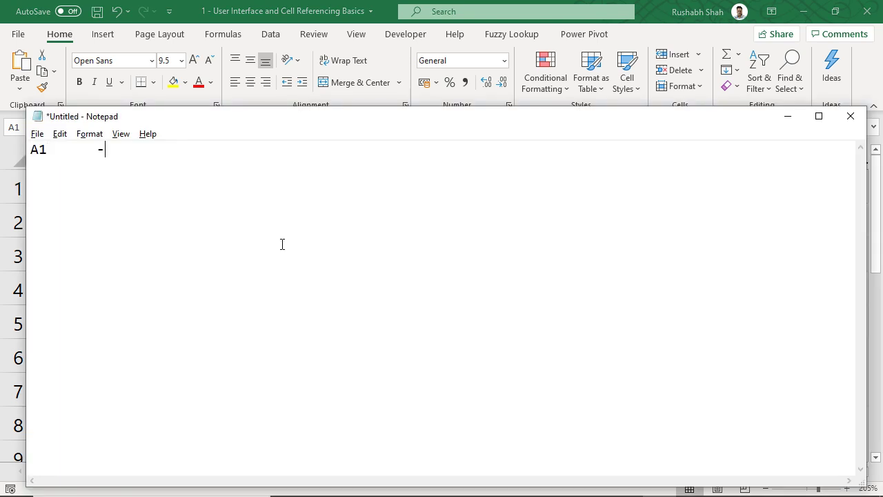
text(> Single cel)
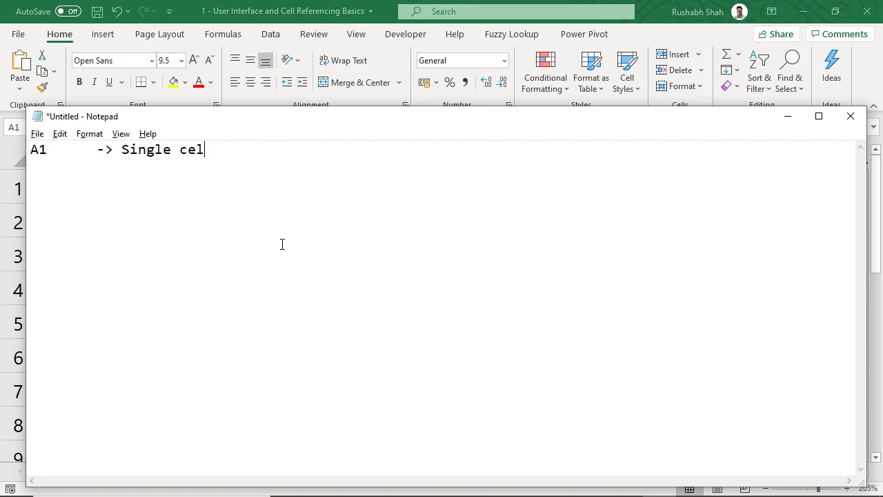
text(l reference)
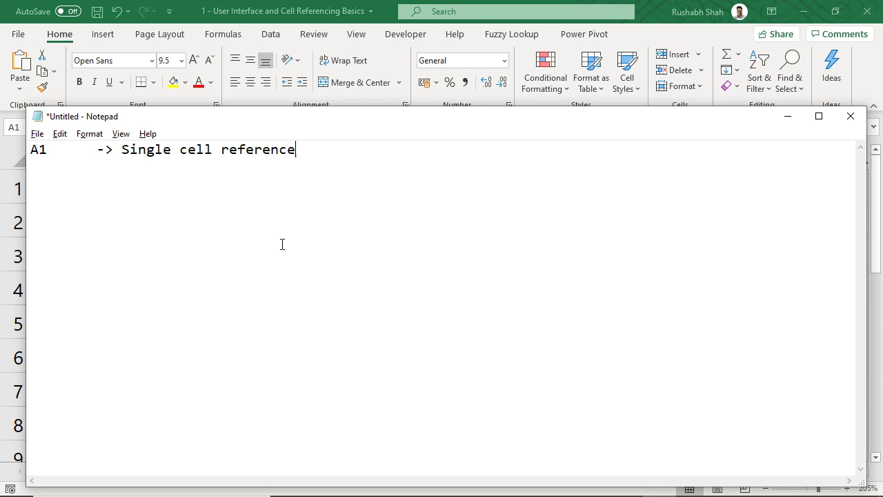
Step: Add B5 to the A1 selection in Excel, and write "A1 B5 -> 2 single cell references" on a second line in Notepad
key(alt+Tab)
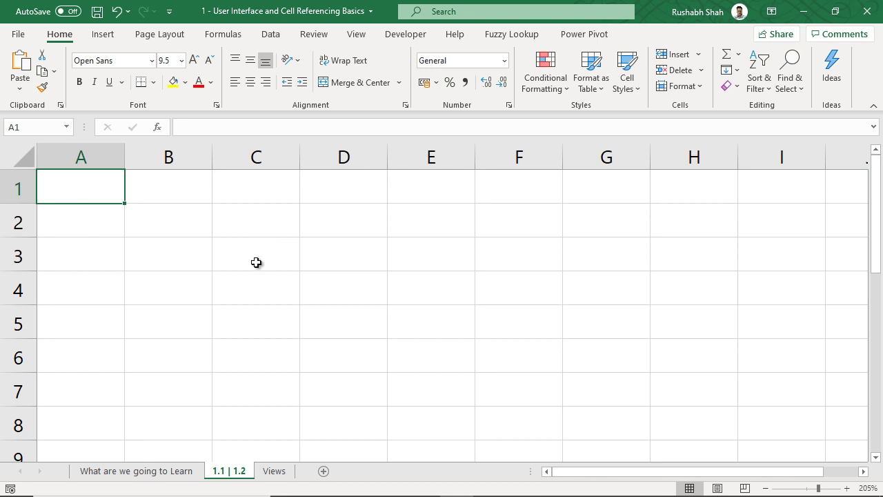
ctrl+click(194, 324)
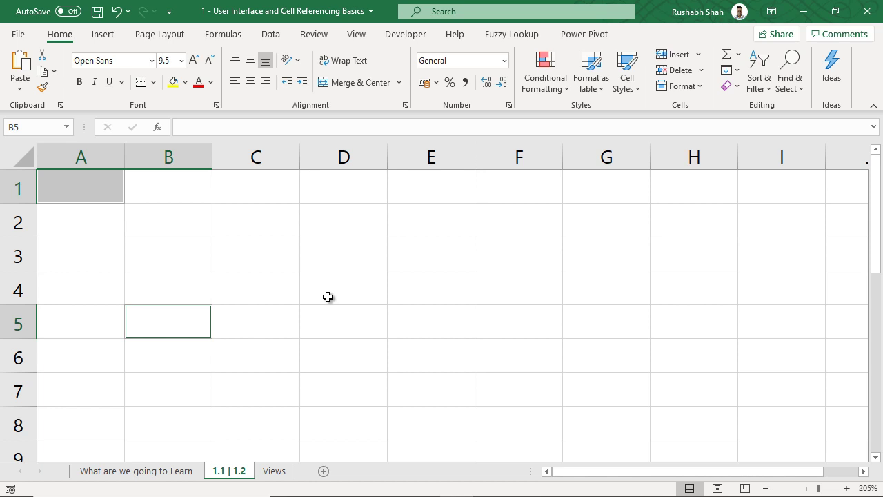
key(alt+Tab)
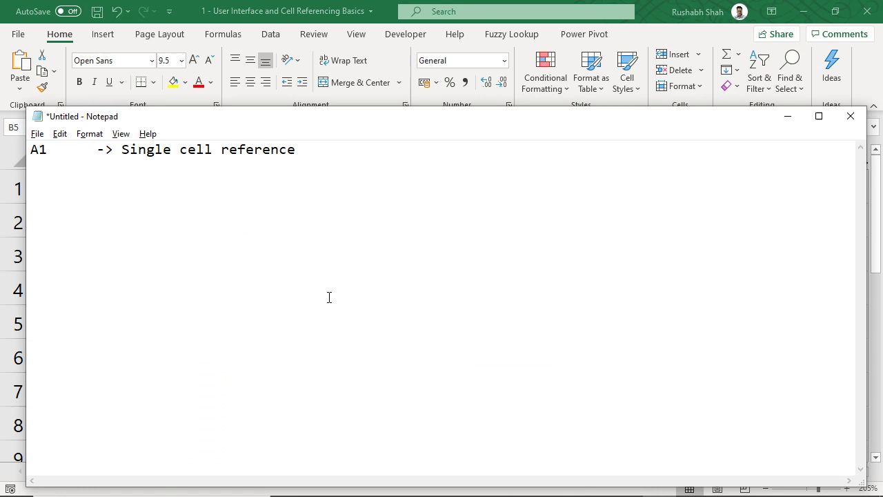
text(A1  B5)
key(Tab)
text(=)
key(BackSpace)
text(-> 2 single cell rr)
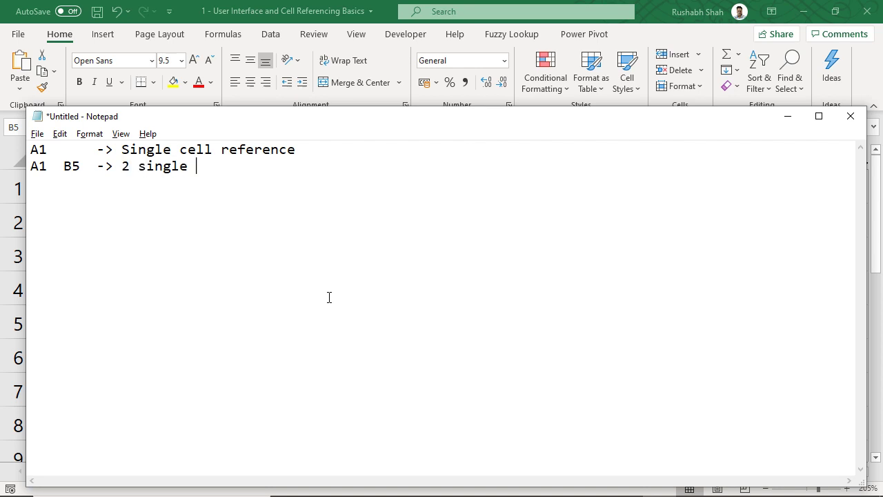
key(BackSpace)
text(ere)
key(BackSpace)
key(BackSpace)
text(ferences)
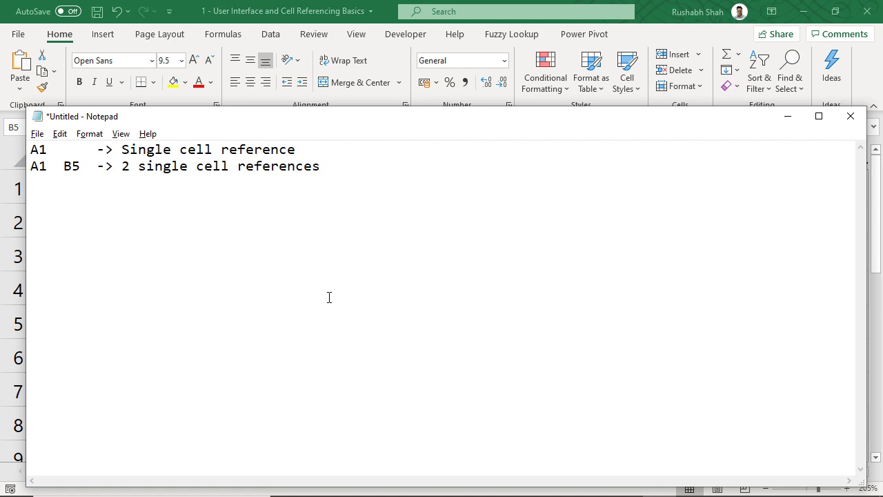
Step: Replace the spaces between A1 and B5 in the second note line with a comma, making it "A1,B5"
click(51, 167)
key(shift+Left)
key(shift+Right)
text(,)
key(Delete)
key(Right)
key(Right)
key(Left)
key(Left)
key(Left)
key(Left)
key(BackSpace)
Step: Compare the note with the sheet, and in Excel reselect A1 together with the separate cell B5
key(alt+Tab)
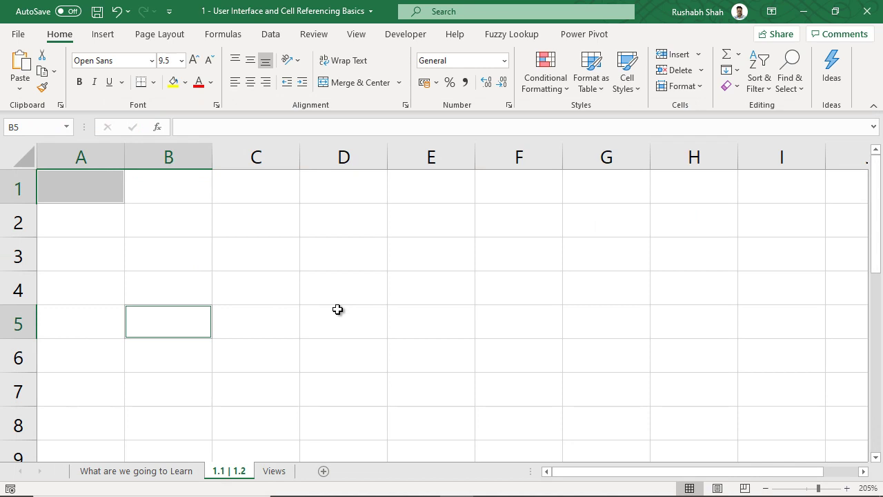
key(alt+Tab)
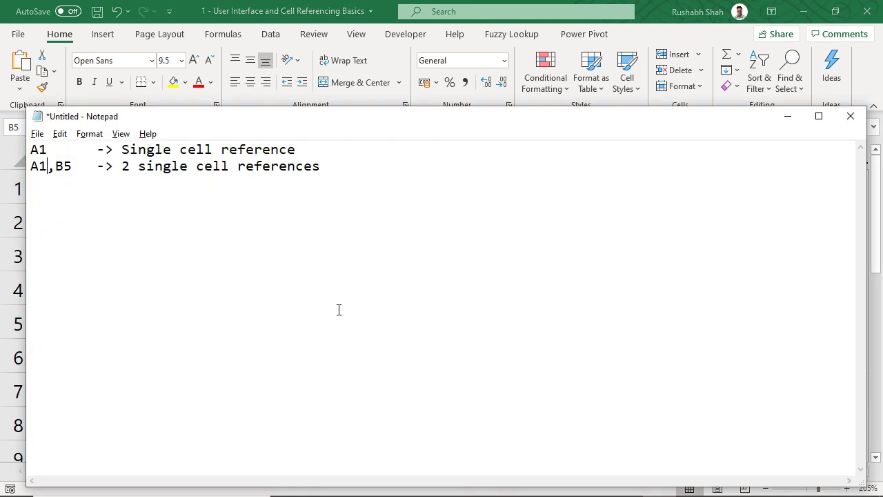
click(383, 266)
key(alt+Tab)
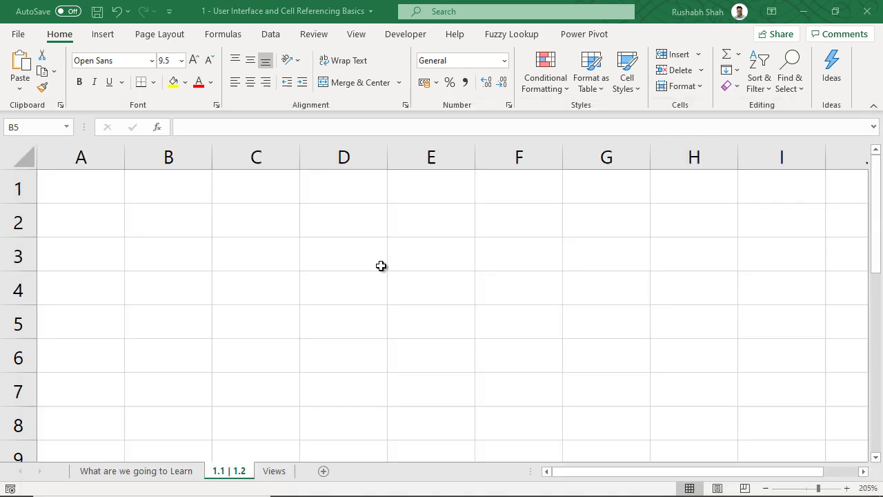
click(97, 196)
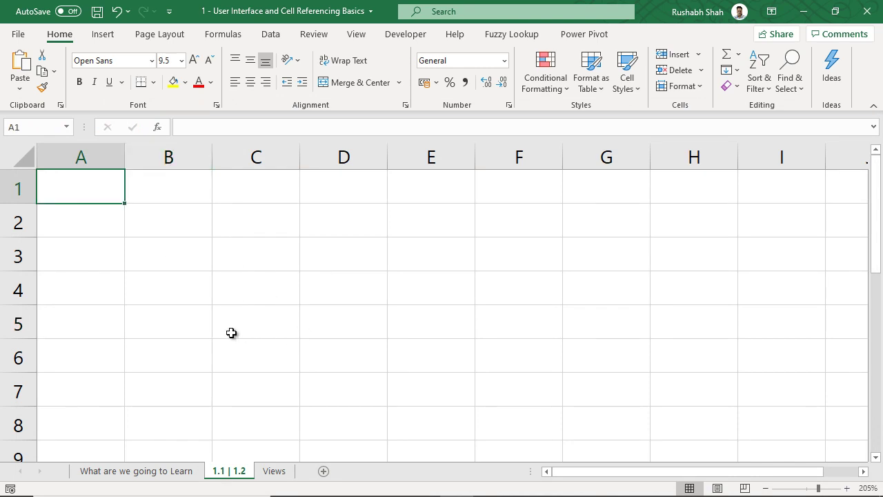
click(169, 319)
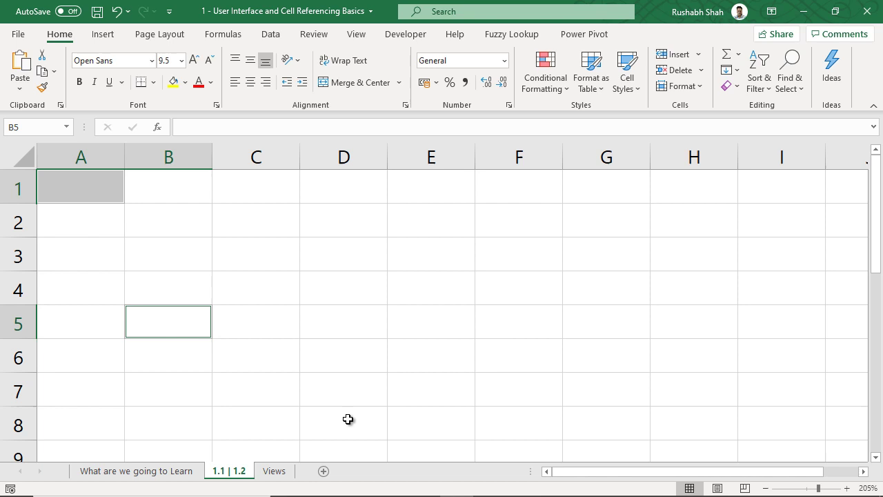
Step: Add C7 to the A1 and B5 selection in Excel, and write "A1,B5,C7-> 3 single cell references" on a third line in Notepad
click(283, 390)
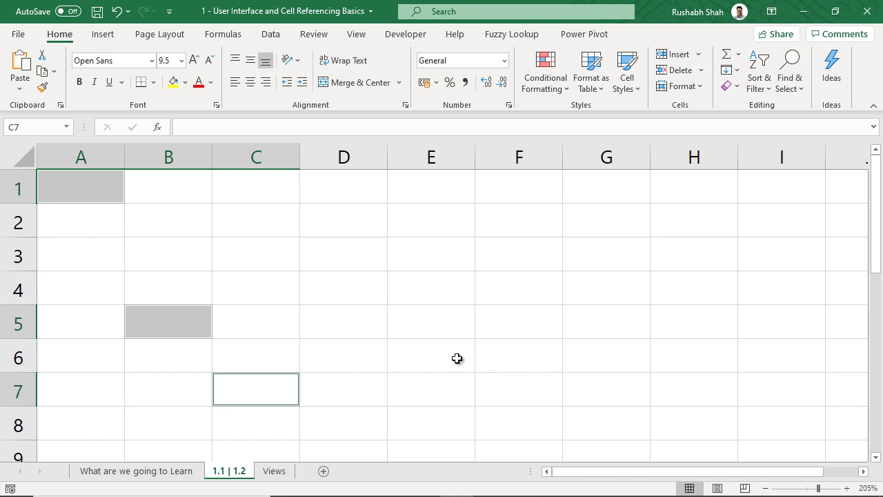
key(alt+Tab)
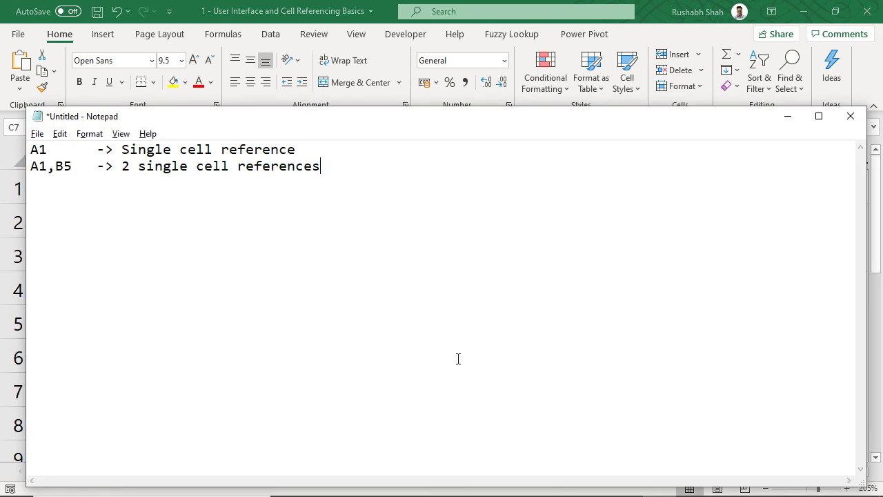
key(Return)
text(A1,B5,C7-> 3 single cell re)
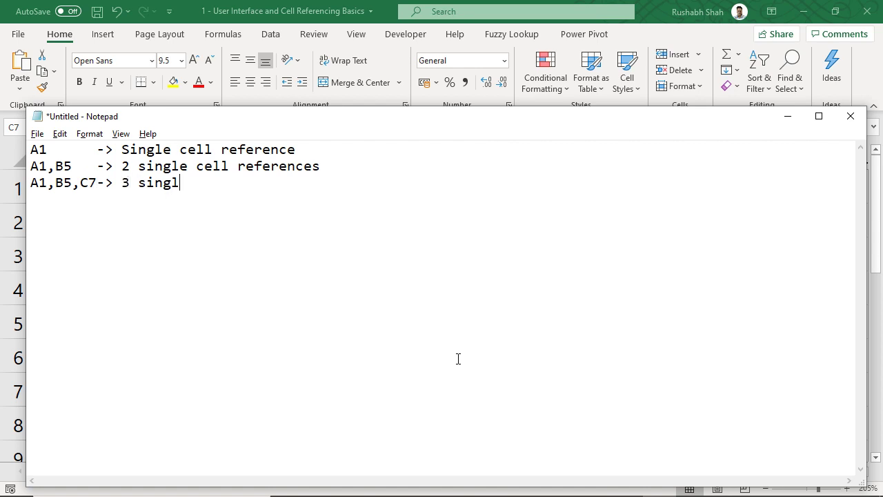
text(ferences)
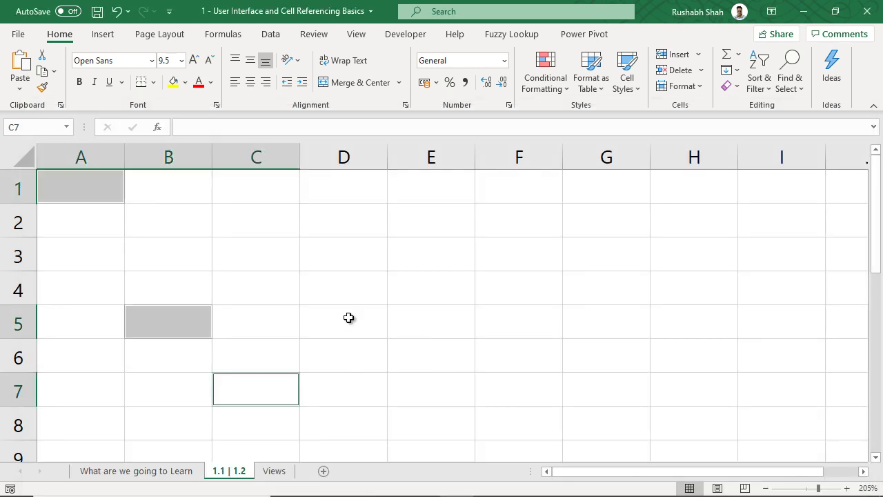
Step: In Excel, select the contiguous range A1:B5
click(80, 194)
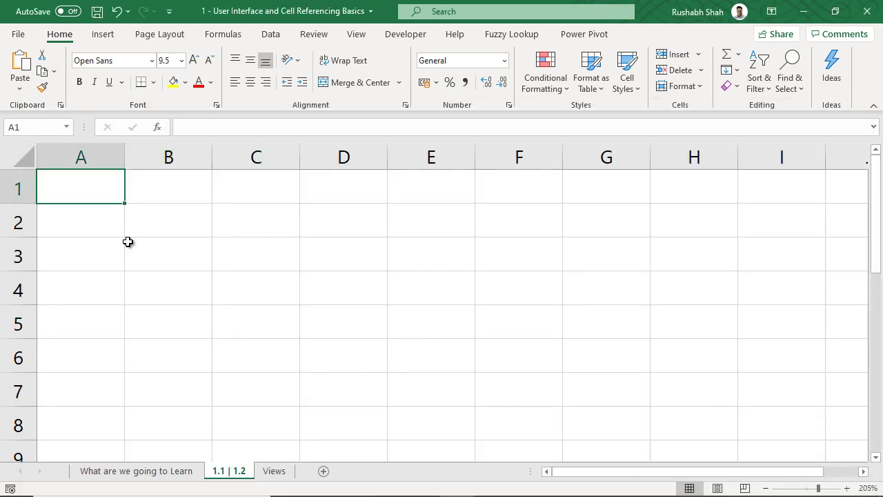
shift+click(188, 316)
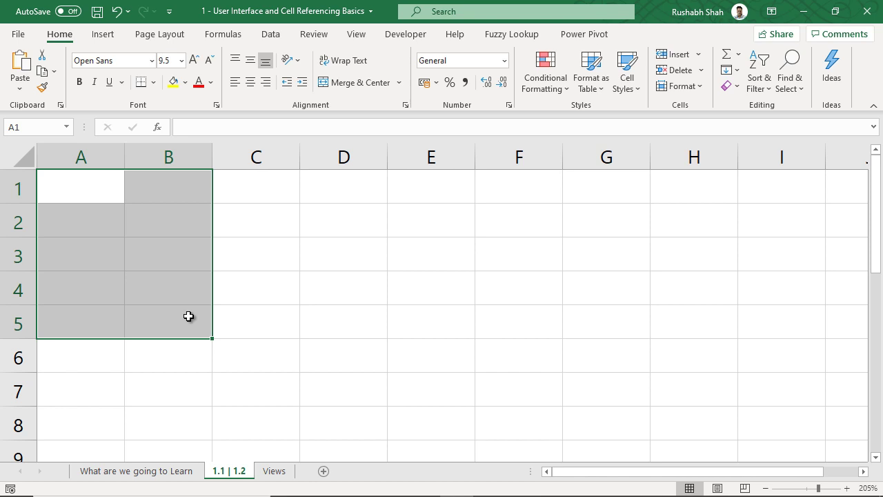
Step: Try entering a first name in the active cell of the selected range
text(rusha)
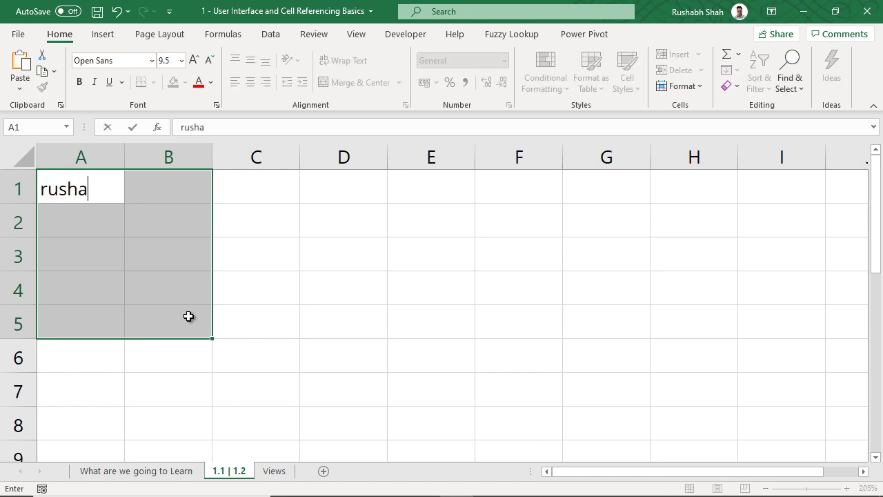
text(bh)
key(Escape)
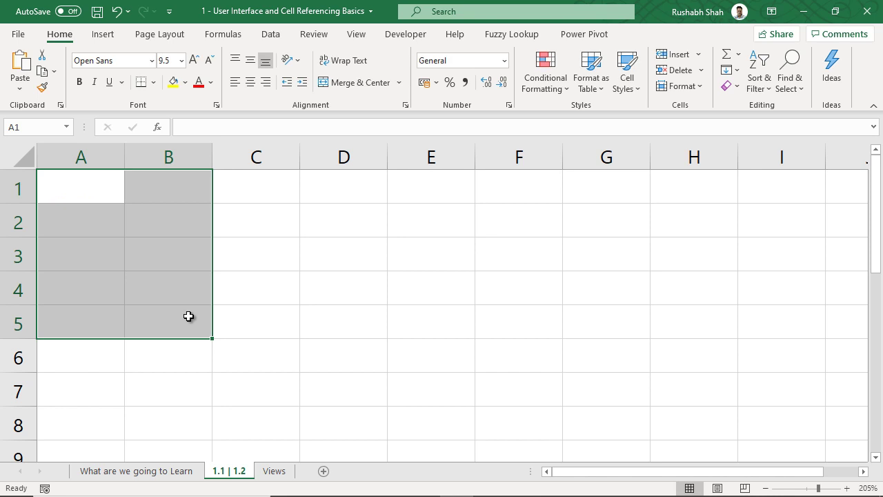
Step: Switch to Notepad and write "A1:B5 -> Range / Array / Database" on the fourth line
key(alt+Tab)
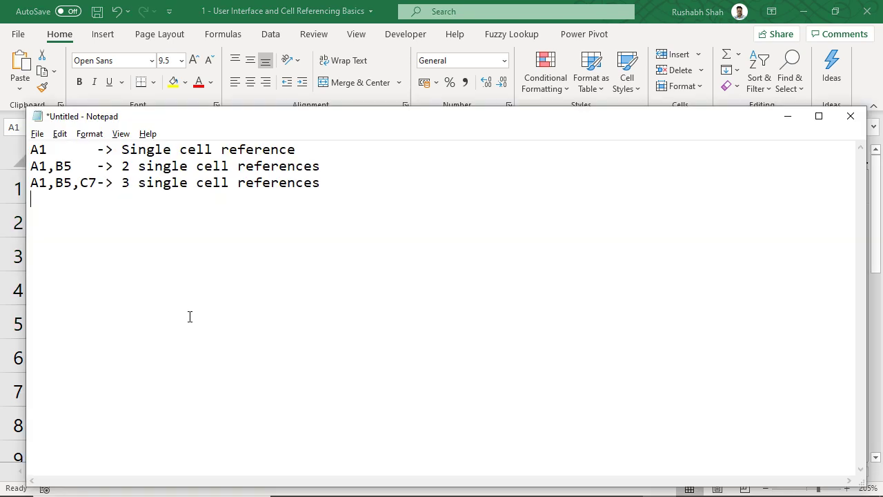
text(A1)
text( B5)
key(Left)
key(Left)
key(BackSpace)
text(:B5   -> Range / )
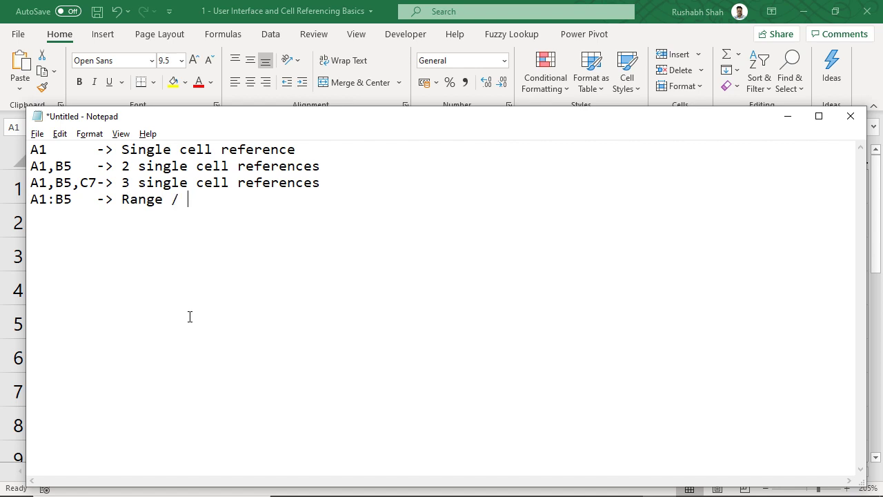
text(Array / Database)
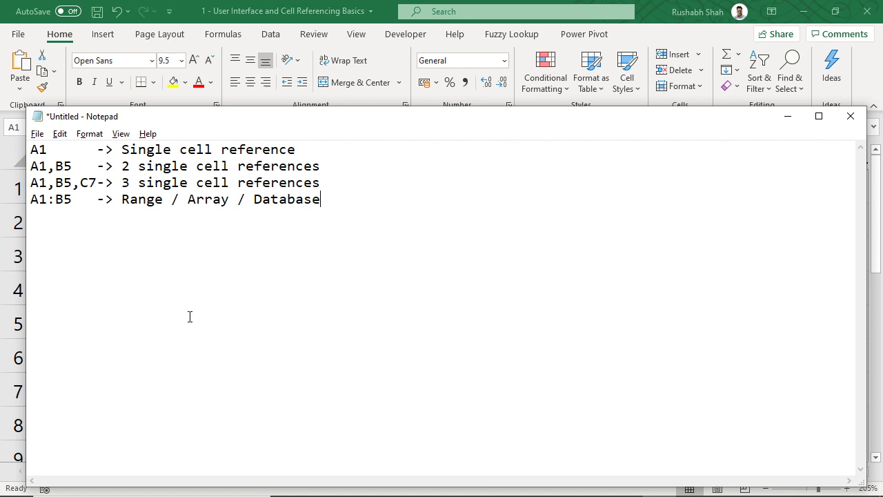
Step: Return to Excel and select the range A1:B5 together with the separate cell C7
key(alt+Tab)
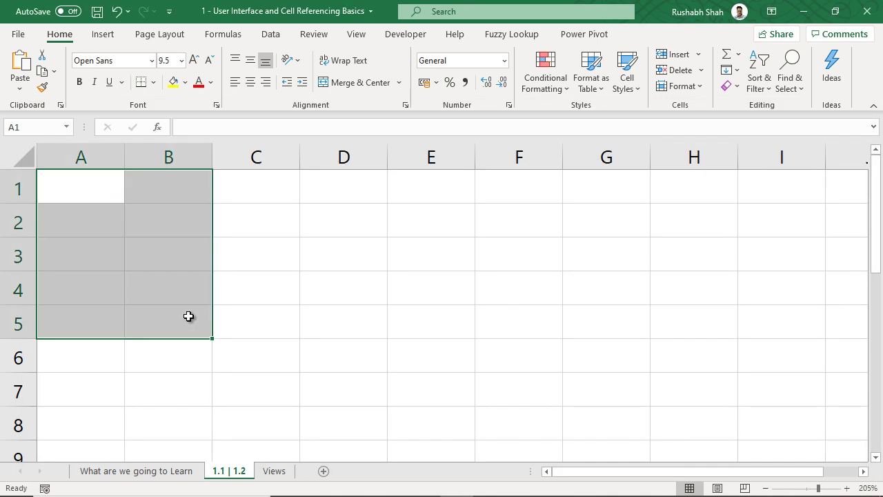
click(76, 187)
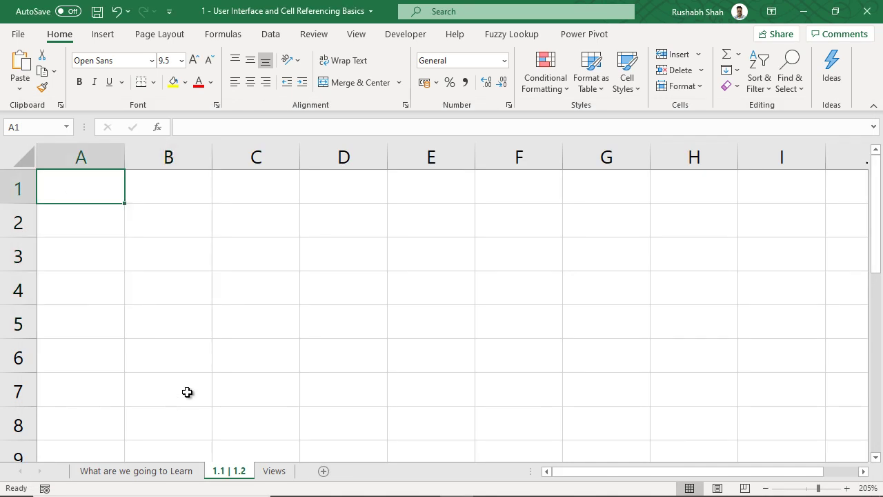
shift+click(173, 323)
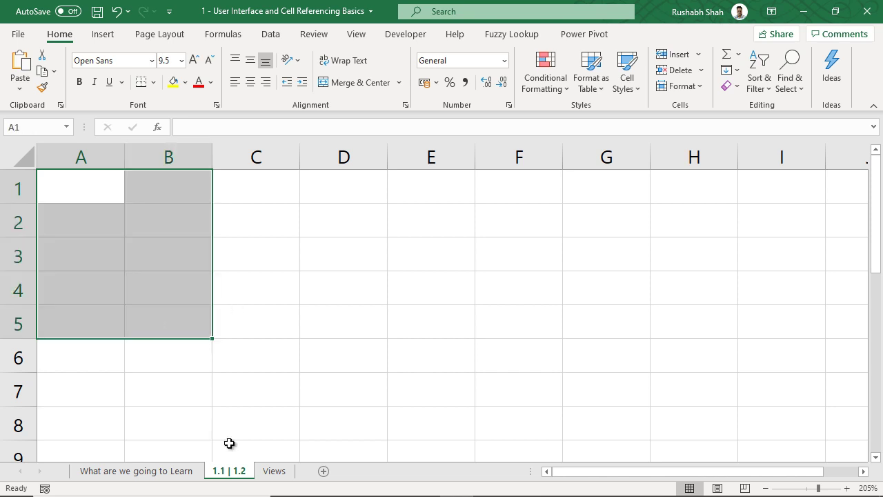
ctrl+click(263, 391)
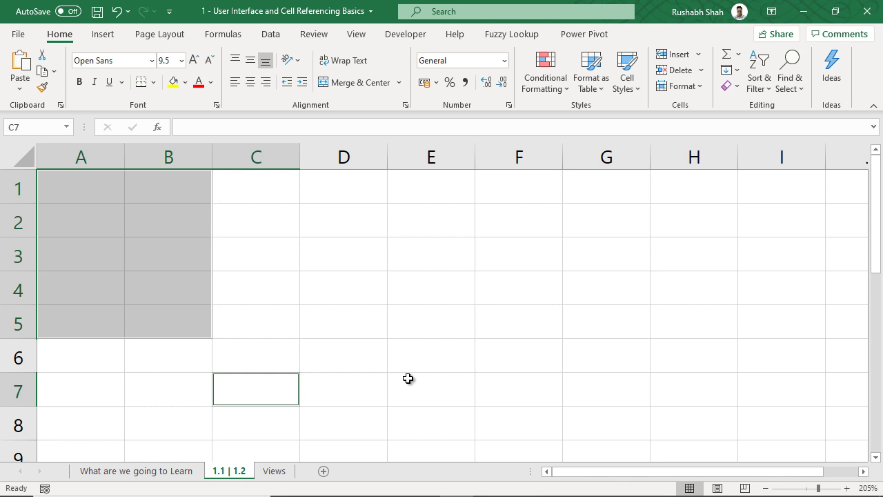
Step: Add the note "A1:B5,C7-> Combination" on a new line in Notepad, followed by a line break
key(alt+Tab)
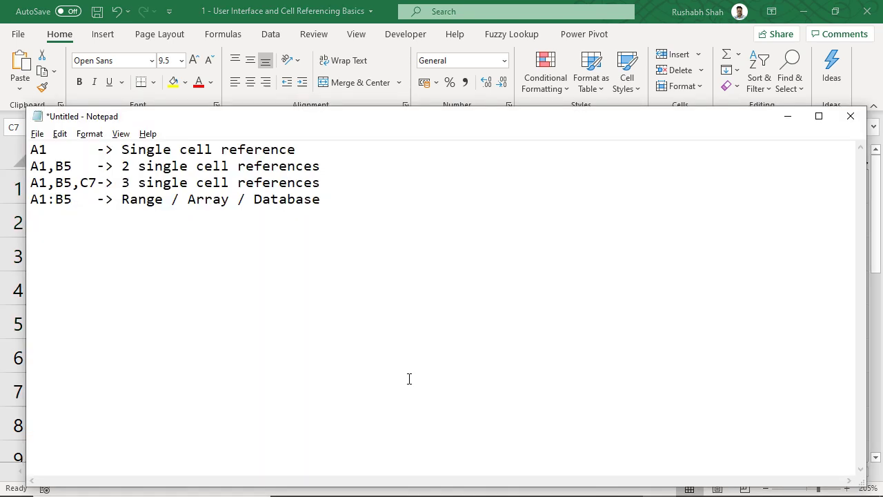
key(Return)
text(A1:B5,C7-> Combination)
key(Return)
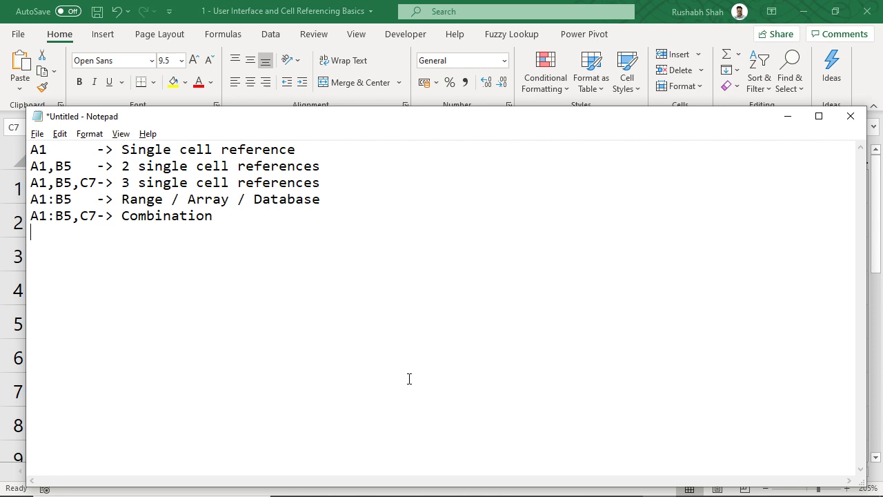
Step: Switch back to Excel and select the entire column D with D3 as the active cell
key(alt+Tab)
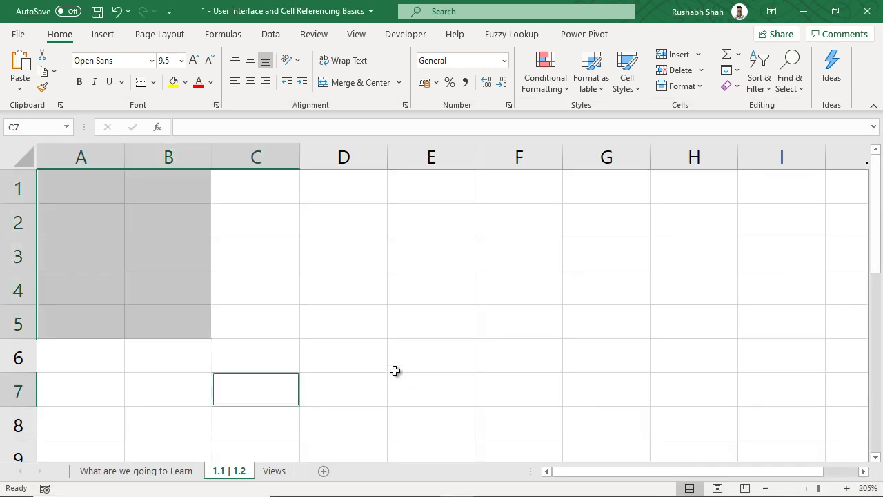
click(342, 224)
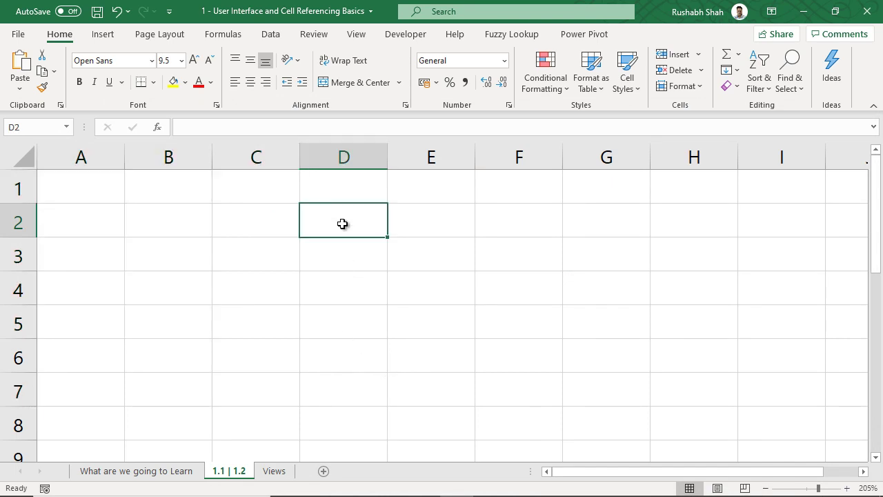
click(365, 147)
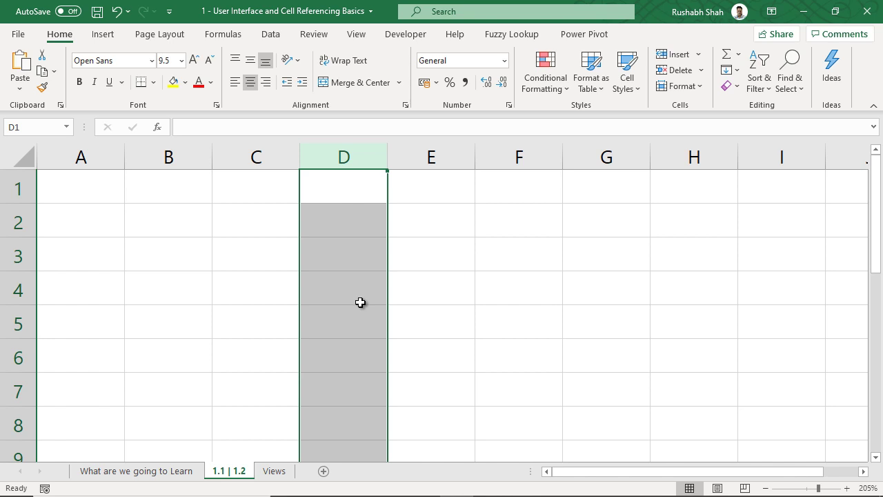
click(368, 253)
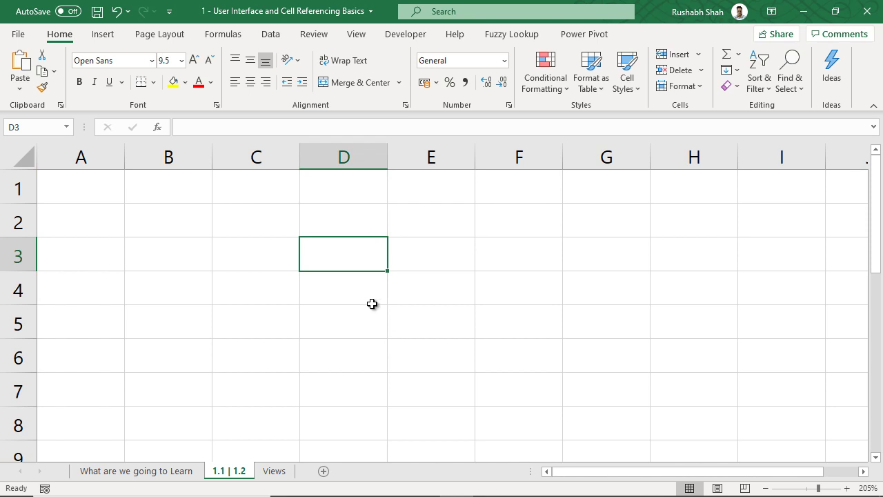
click(325, 362)
click(330, 280)
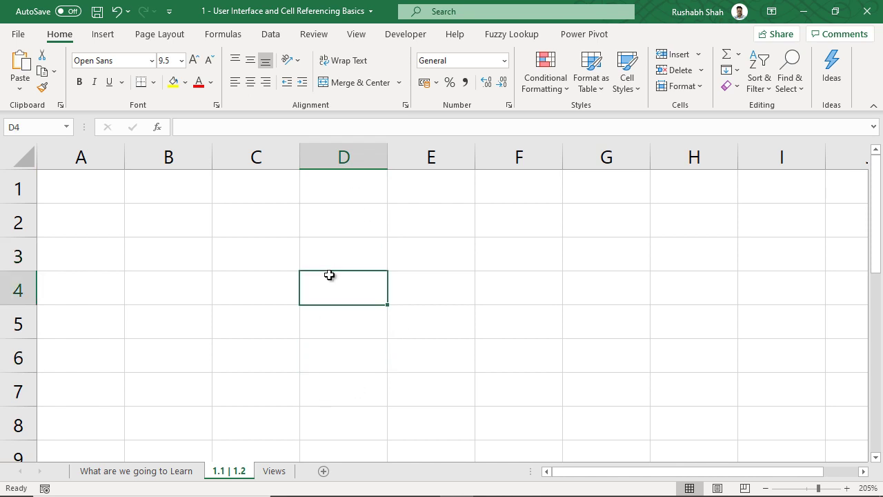
click(334, 218)
click(340, 355)
click(344, 412)
click(343, 262)
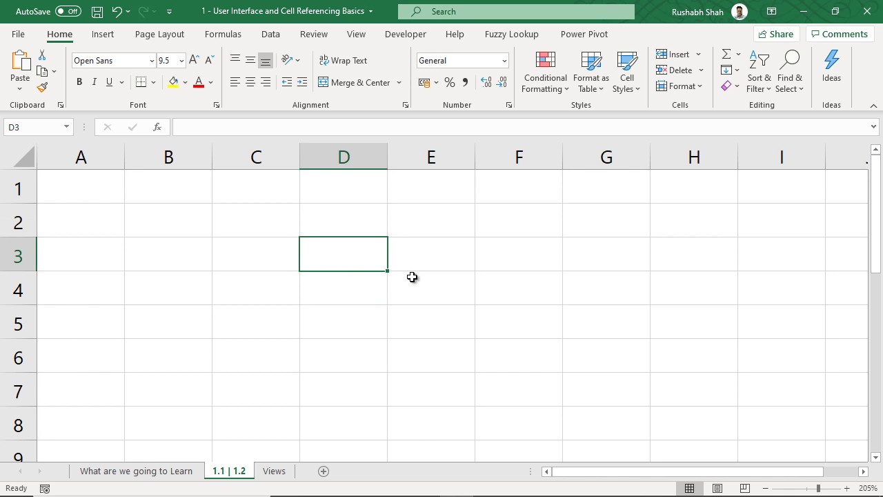
key(ctrl+space)
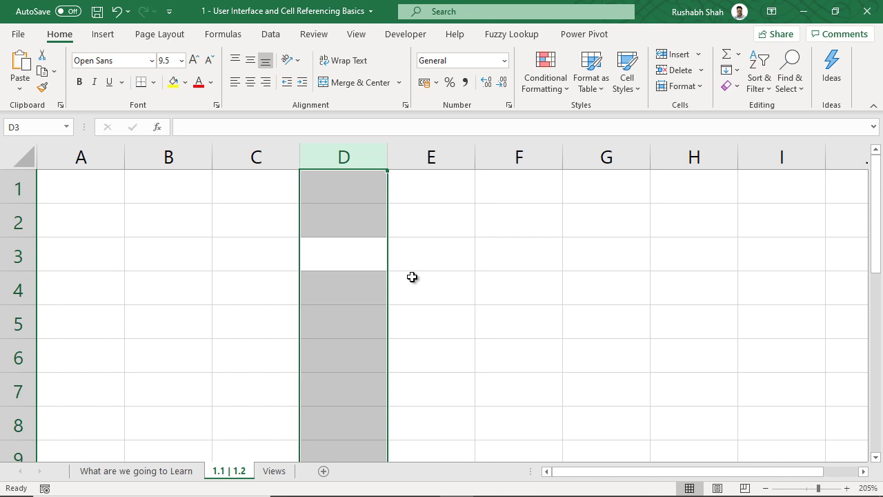
Step: In Notepad, write "D:D -> Entire Column" below a blank line under the existing notes
key(alt+Tab)
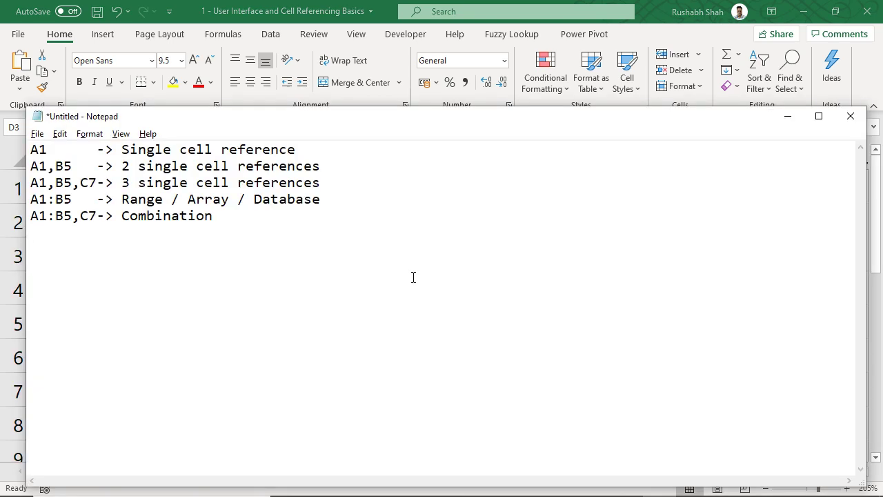
text(D:D     ->)
text(Entire Col)
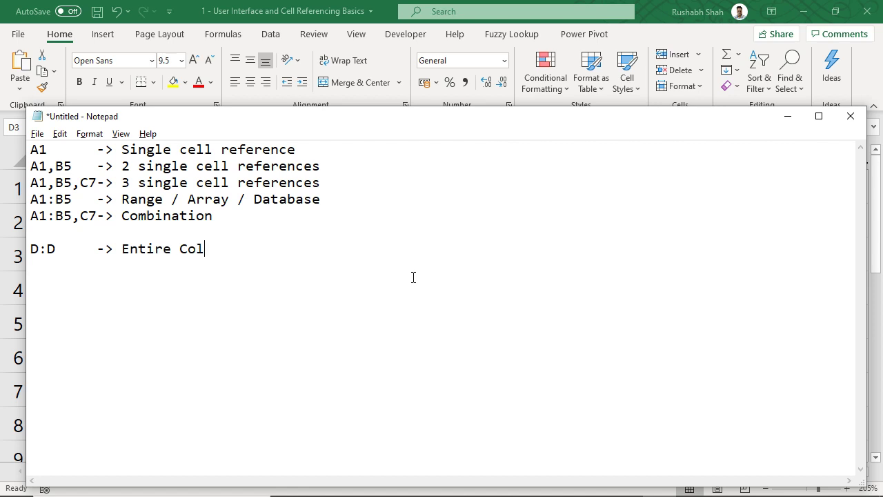
text(umn)
key(Return)
Step: Select the entire row 4 from cell D4 in Excel, and write "4:4 -> Entire Row" in Notepad
key(alt+Tab)
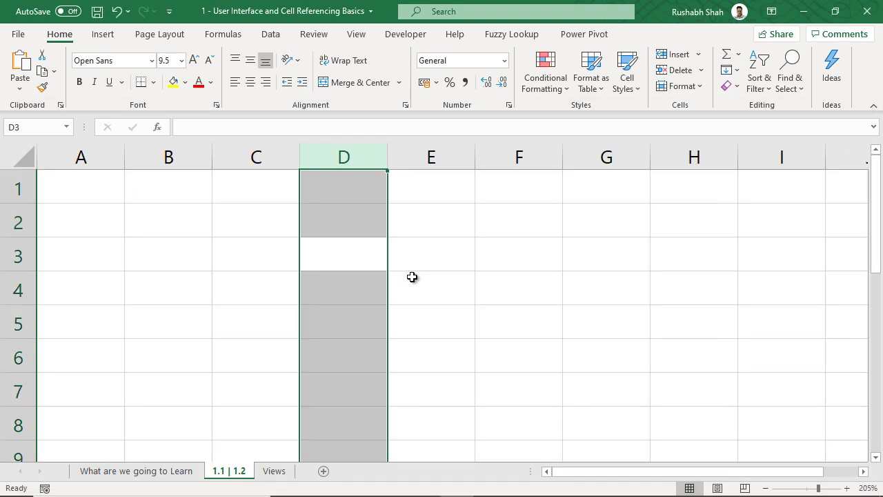
click(335, 275)
click(99, 286)
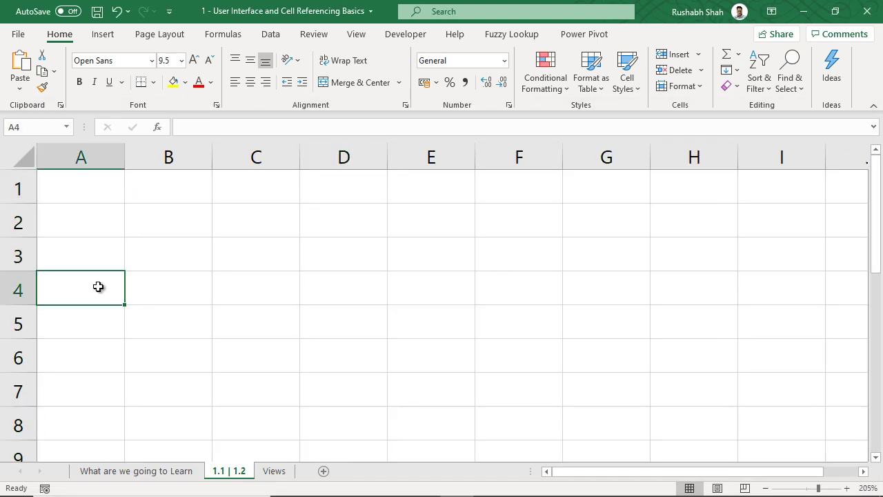
click(220, 287)
click(408, 294)
click(325, 290)
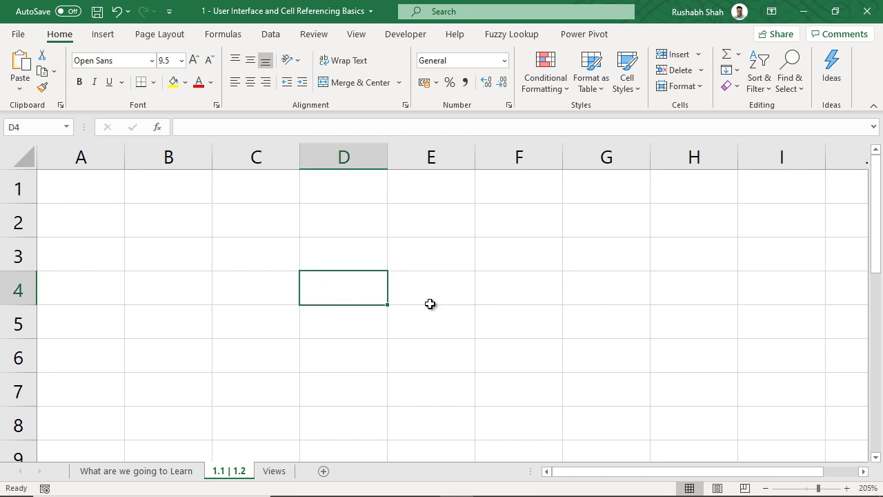
key(shift+space)
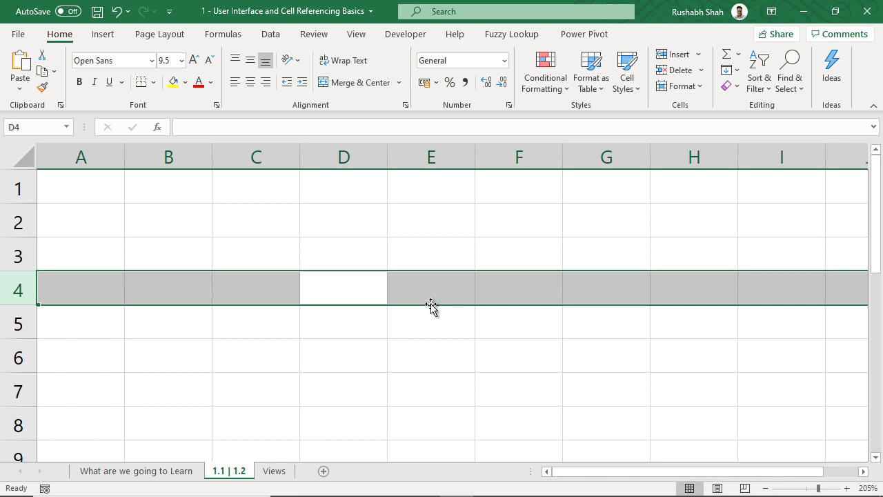
key(alt+Tab)
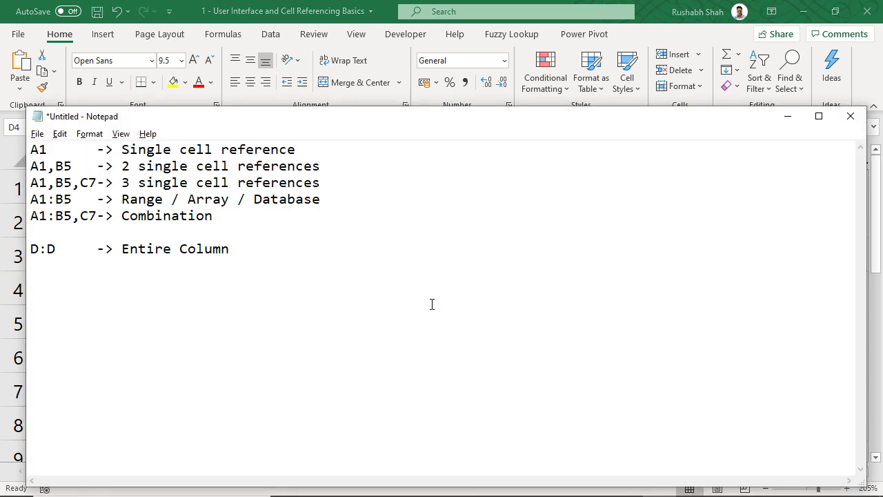
text(4:4     -> Entire Row)
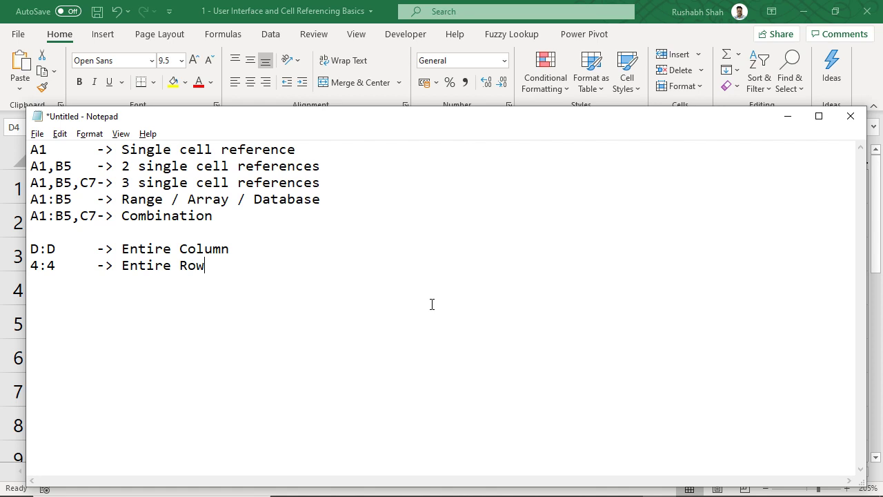
Step: In Excel, select the entire columns C through E with C2 as the active cell
key(alt+Tab)
click(352, 258)
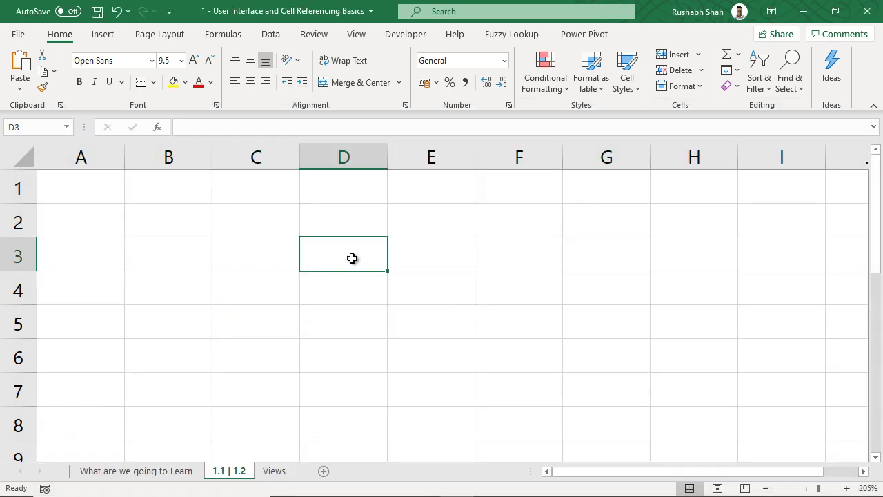
click(273, 201)
key(ctrl+shift+Down)
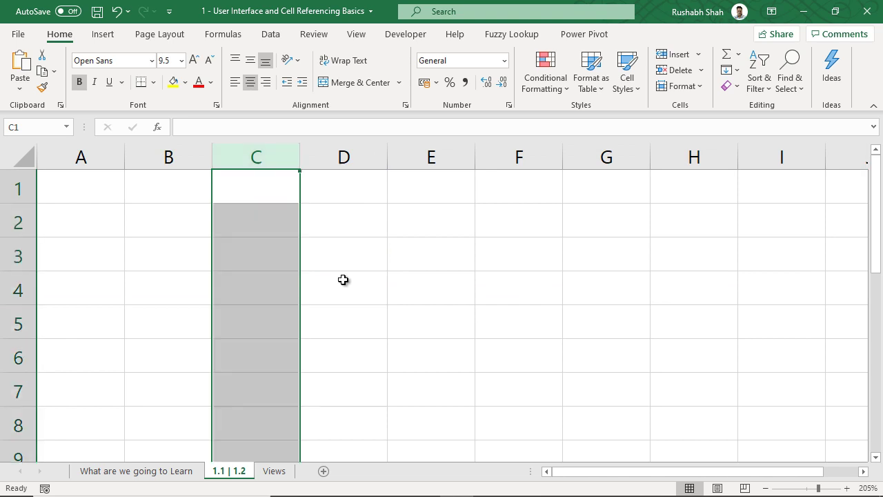
drag(290, 157, 408, 154)
click(339, 350)
drag(270, 159, 414, 154)
drag(276, 158, 427, 156)
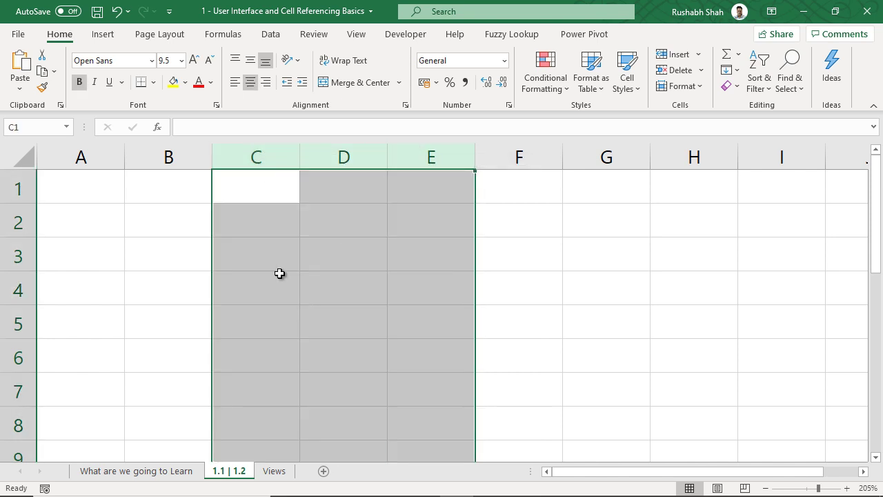
click(273, 228)
key(ctrl+space)
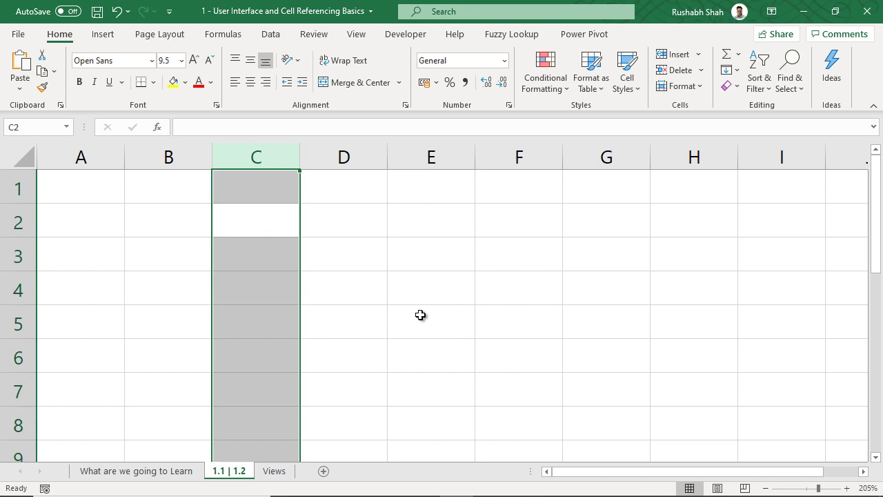
drag(256, 158, 365, 156)
drag(420, 314, 420, 315)
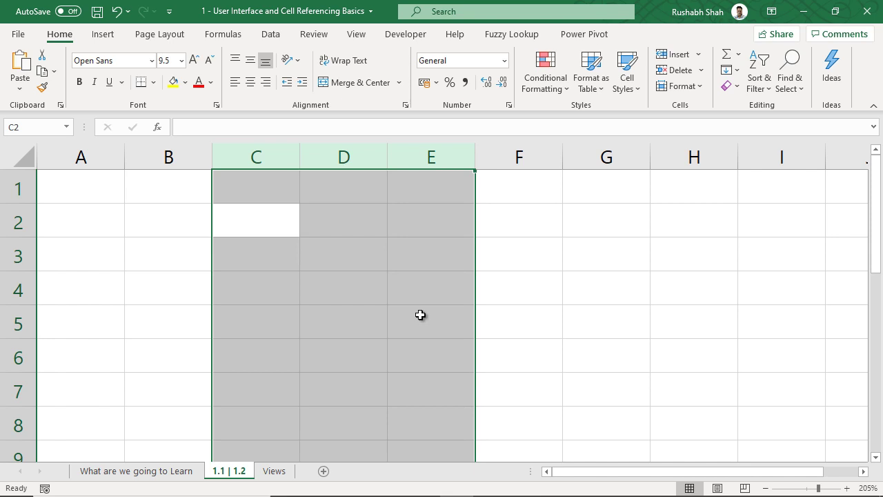
Step: Switch to Notepad and write "C:E -> Full 3 columns" on a new line below the entire row note
key(alt+Tab)
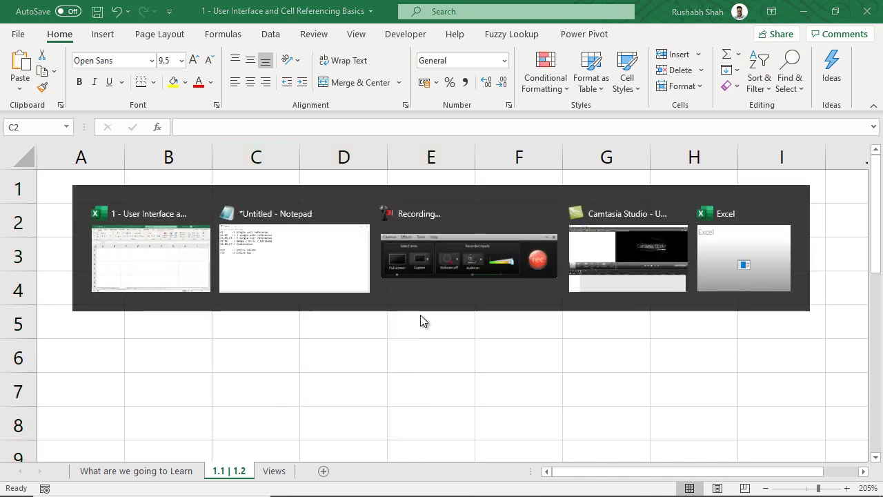
key(Return)
text(C:E)
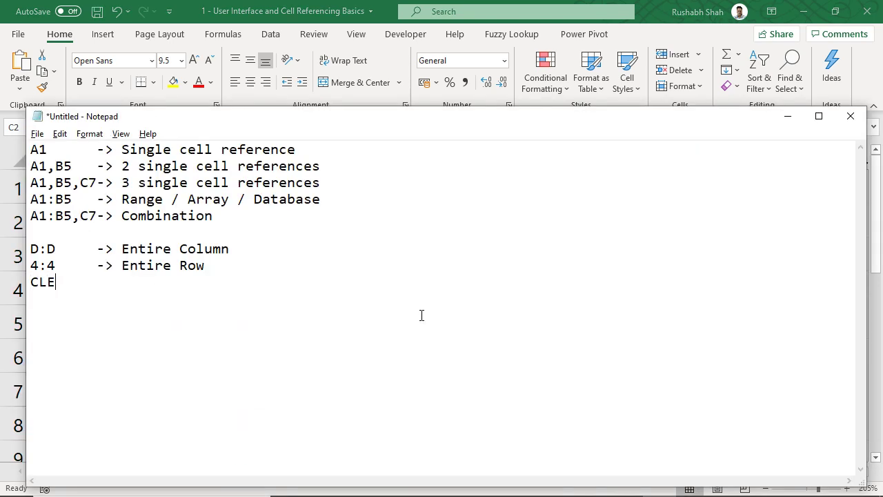
key(BackSpace)
key(BackSpace)
text(:D:E)
key(BackSpace)
key(BackSpace)
key(BackSpace)
text(E     -> Full 3 columns)
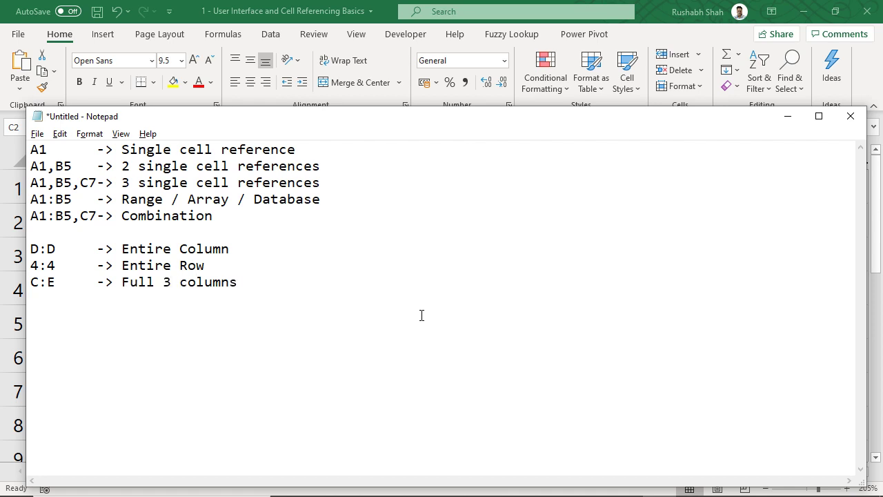